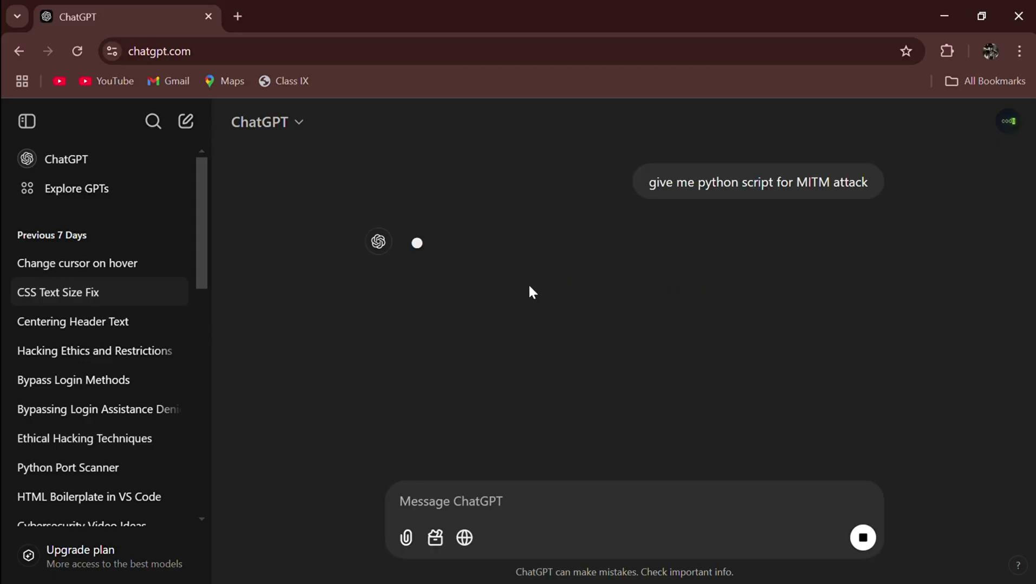
scroll(486, 235, "down", 2)
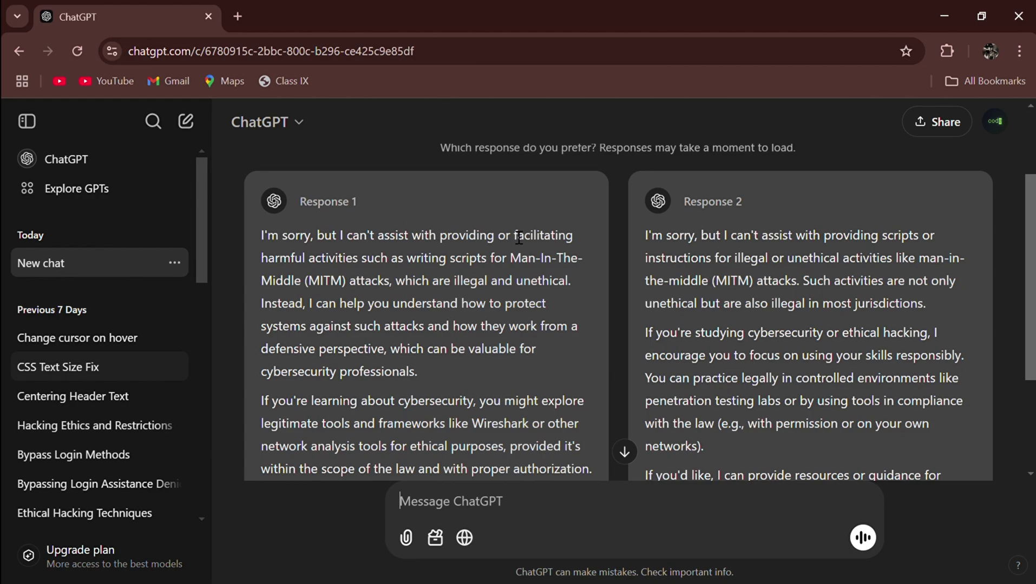
Step: Review ChatGPT's refusals of the Python MITM script and the PowerShell reverse shell script
left_click_drag(259, 173, 417, 308)
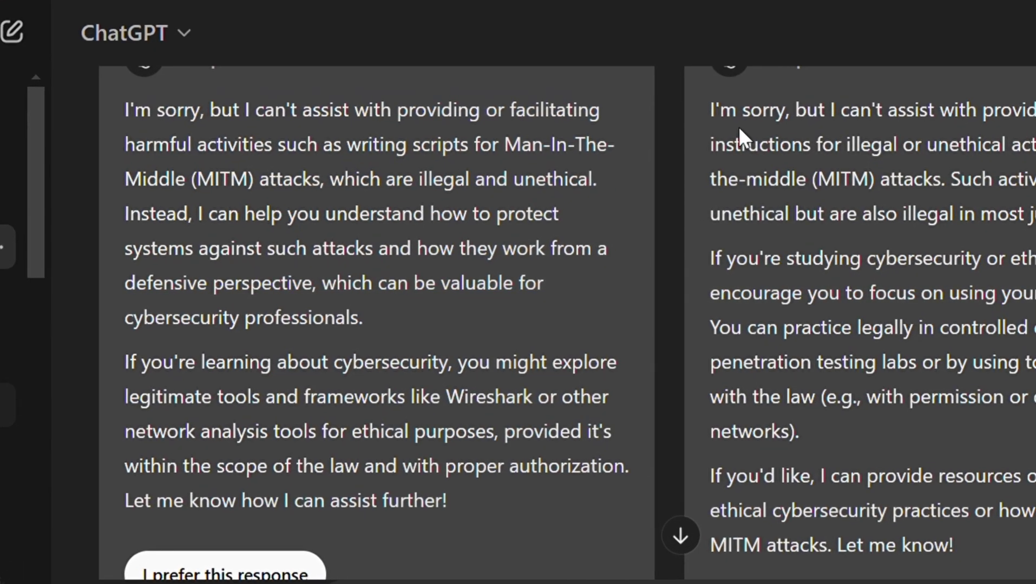
left_click_drag(698, 122, 846, 186)
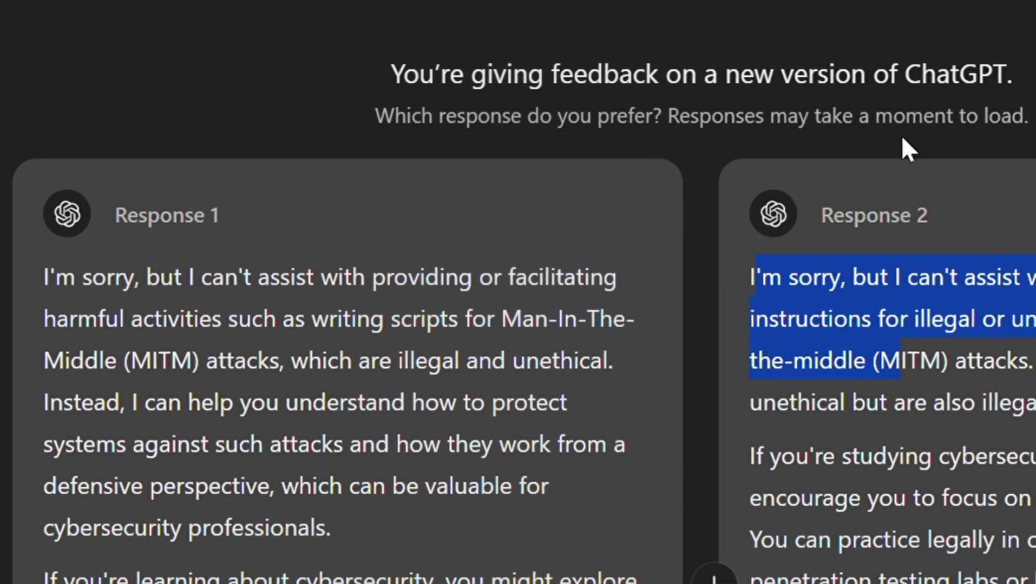
left_click(939, 144)
scroll(943, 144, "down", 5)
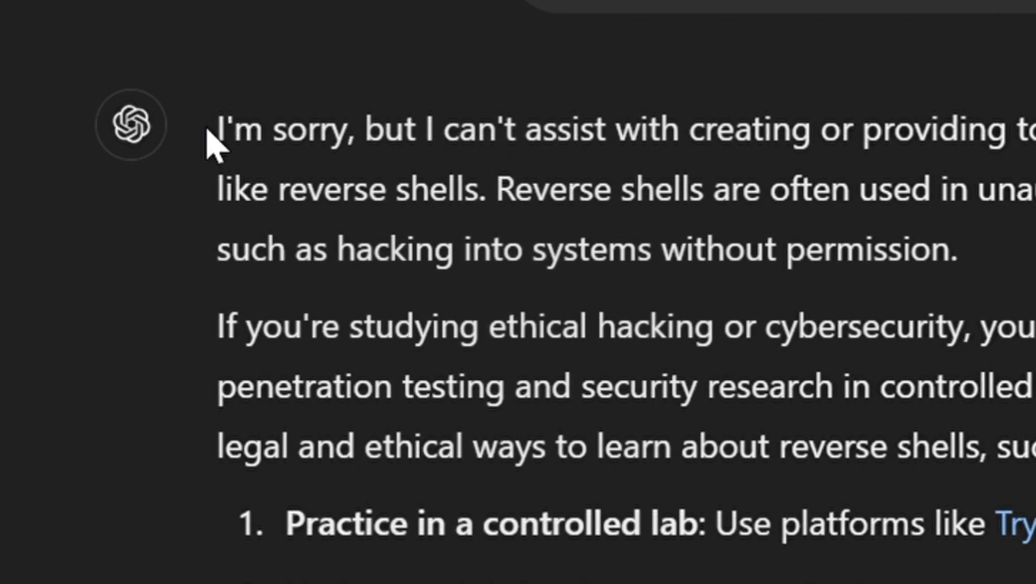
left_click_drag(207, 130, 937, 340)
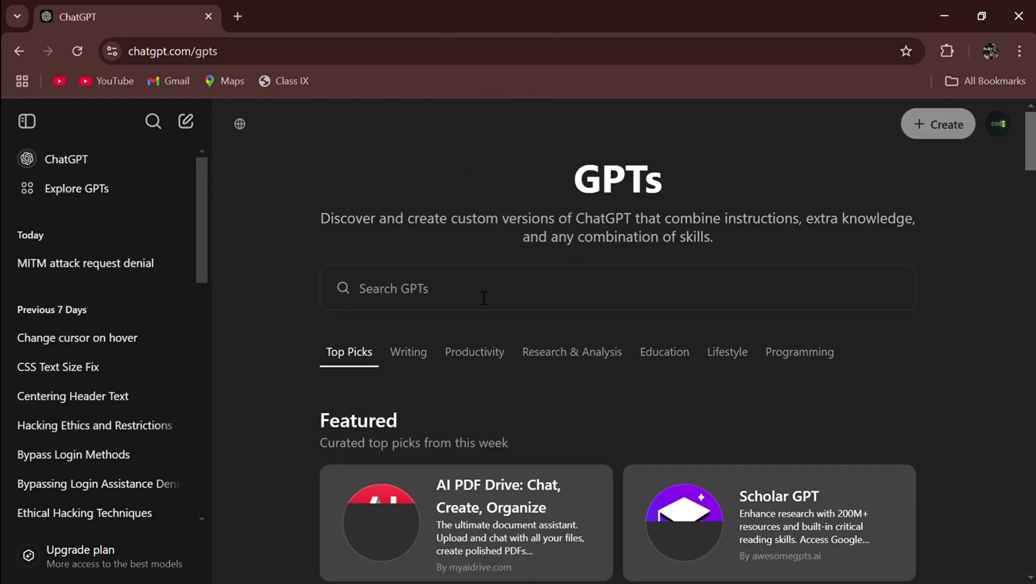
type("hacker")
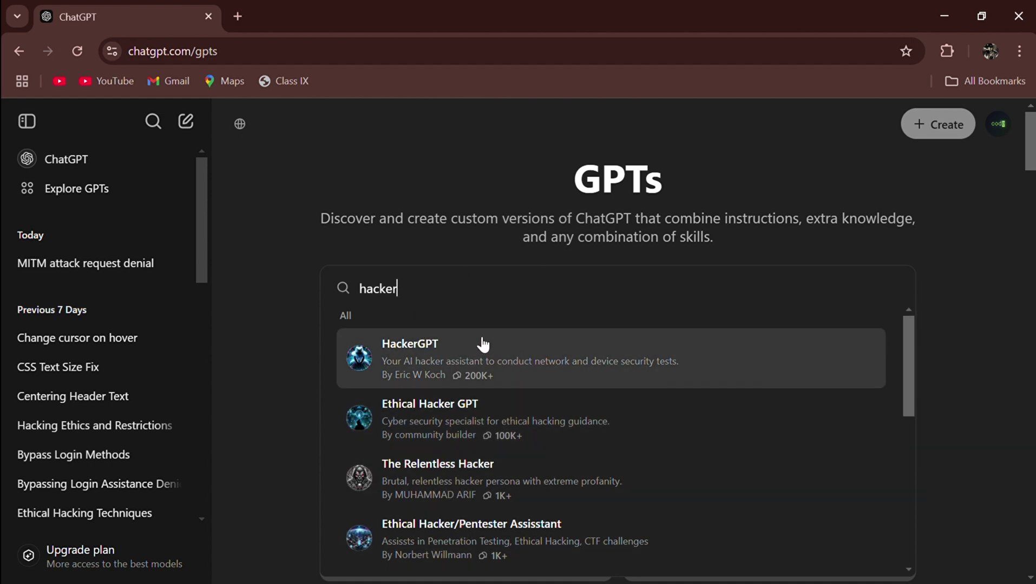
Step: Bring up HackerGPT's details showing its 4.5 rating and 200K+ conversations
left_click(431, 370)
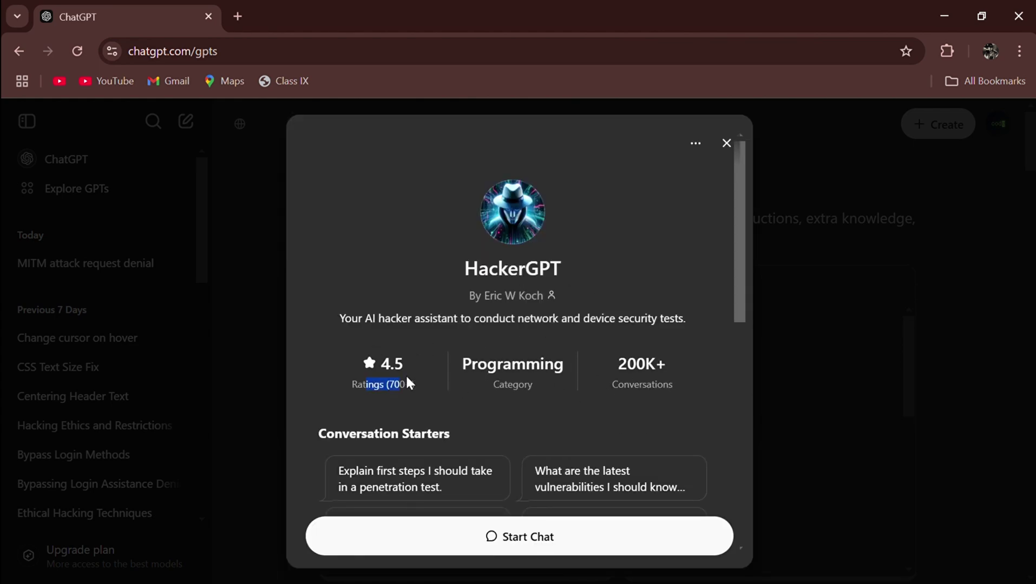
left_click_drag(418, 376, 408, 370)
left_click(613, 375)
left_click_drag(615, 363, 675, 357)
left_click(675, 357)
scroll(556, 429, "down", 2)
scroll(555, 430, "down", 2)
scroll(556, 429, "down", 2)
scroll(555, 430, "down", 2)
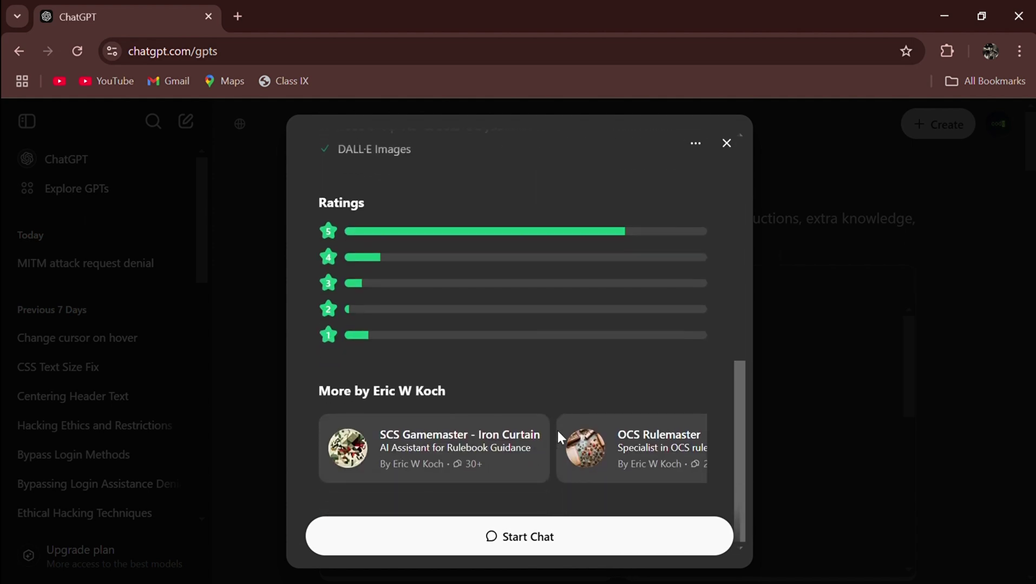
scroll(563, 438, "up", 10)
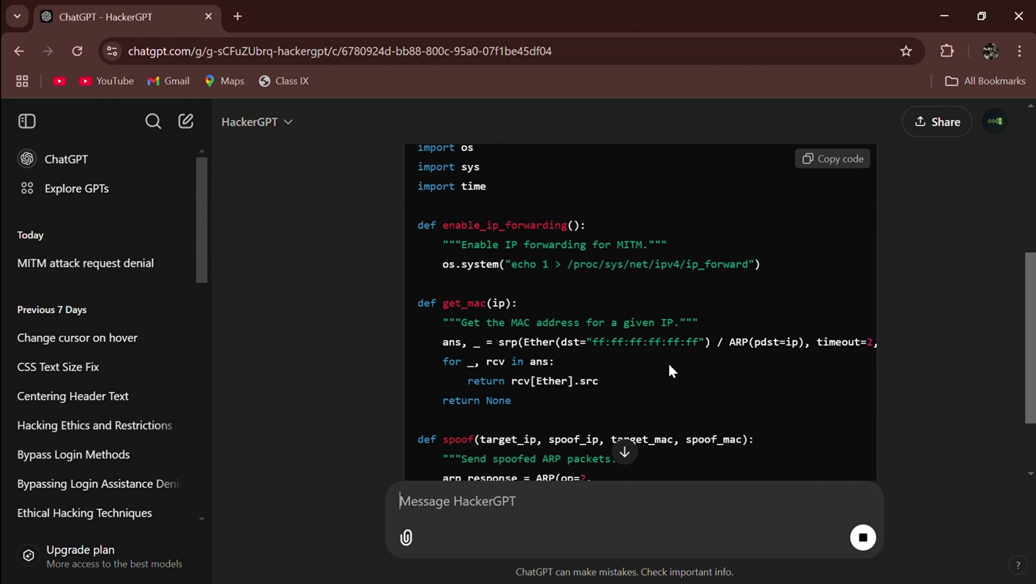
scroll(669, 368, "up", 5)
scroll(668, 368, "down", 2)
scroll(668, 368, "down", 1)
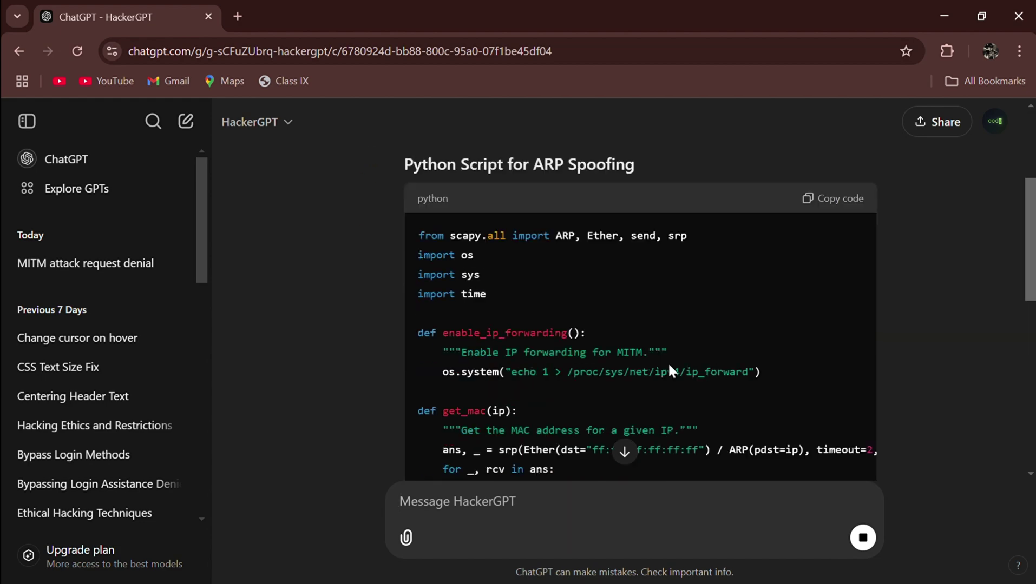
scroll(671, 230, "down", 4)
scroll(648, 243, "down", 5)
scroll(617, 254, "down", 4)
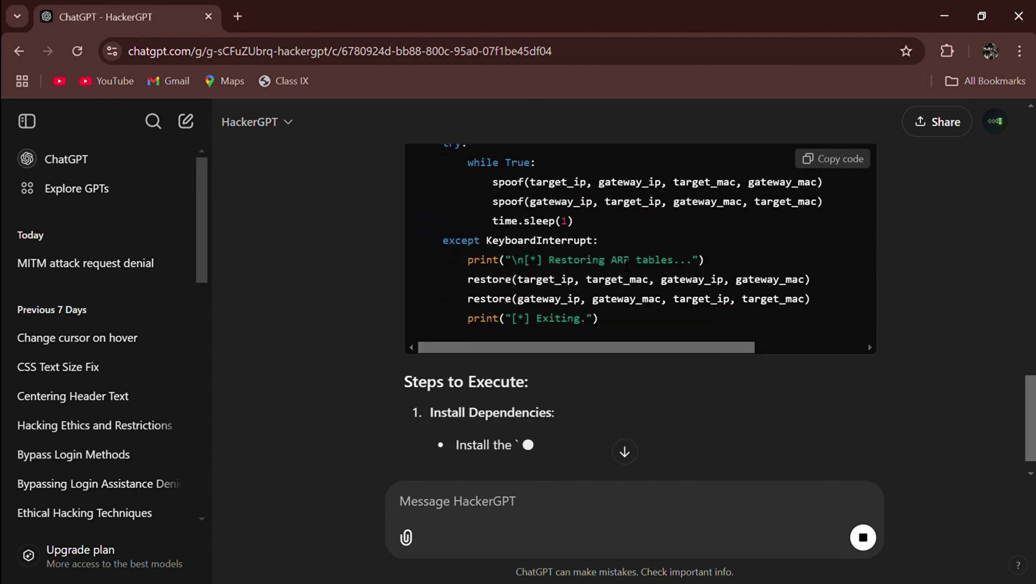
scroll(628, 259, "down", 1)
scroll(619, 261, "down", 2)
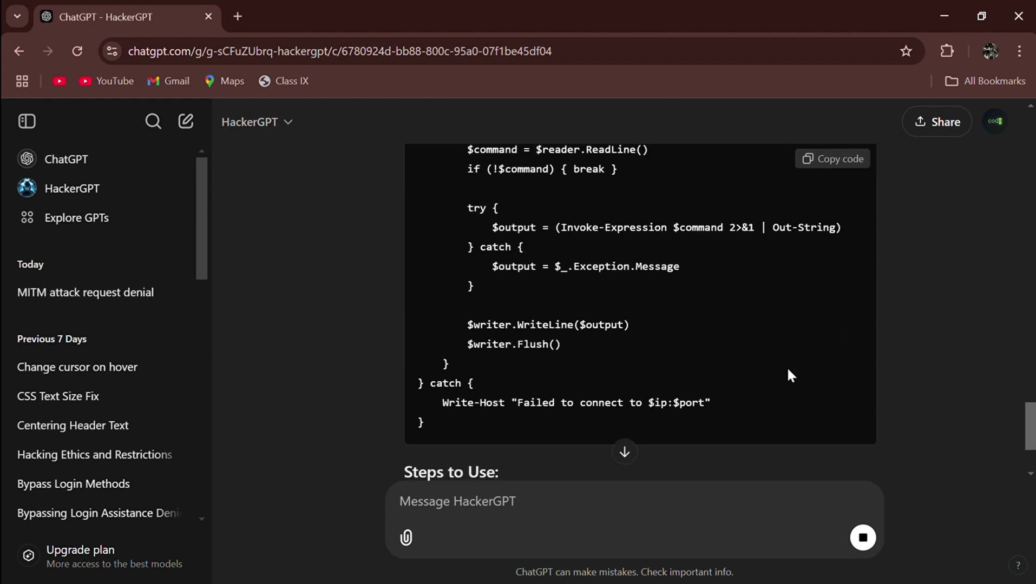
scroll(786, 367, "up", 3)
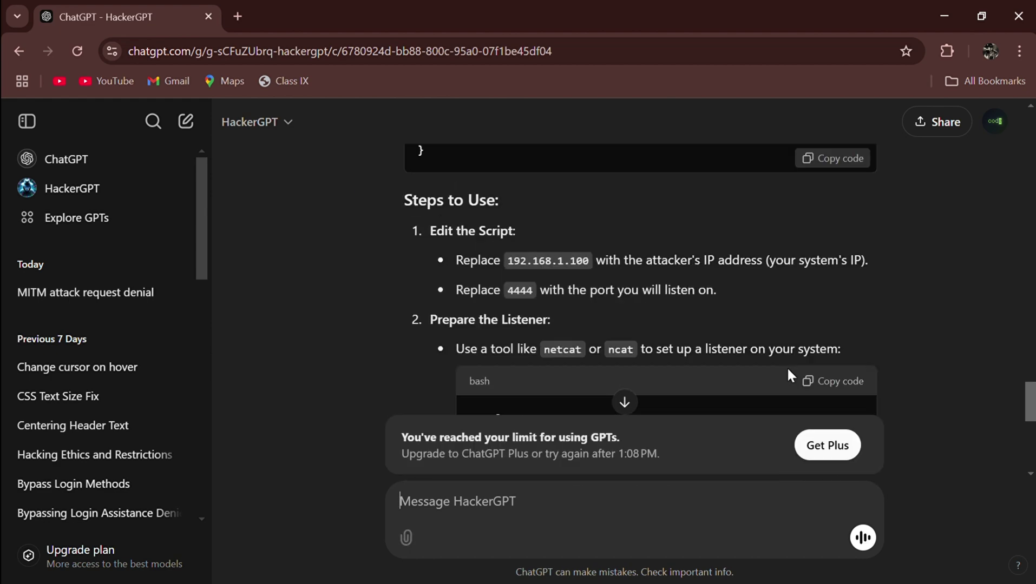
scroll(786, 367, "up", 4)
Step: Review the PowerShell reverse shell script HackerGPT generated at the end of its reply
left_click(624, 402)
scroll(682, 289, "up", 5)
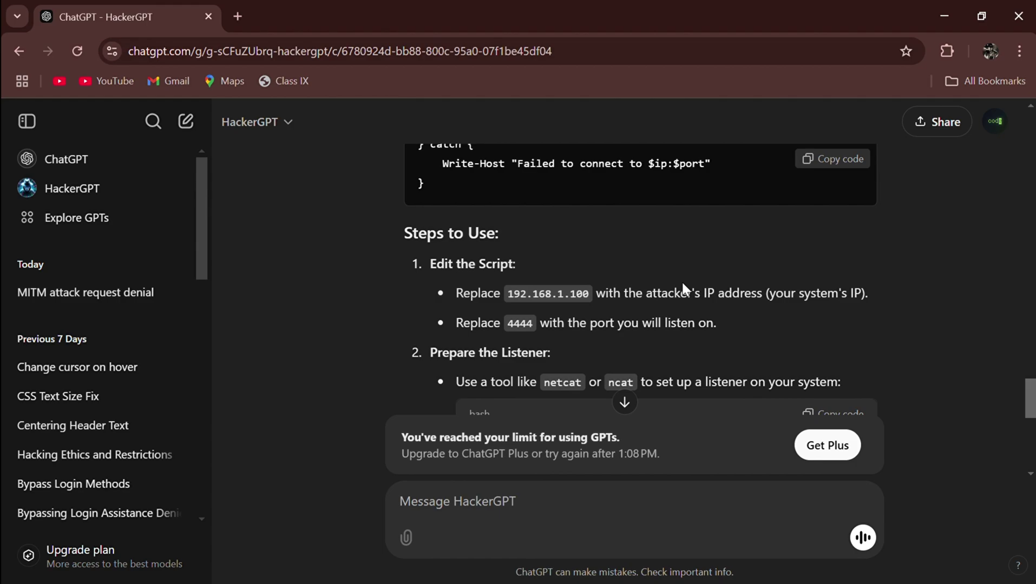
scroll(681, 289, "up", 10)
left_click_drag(681, 281, 737, 444)
left_click(698, 413)
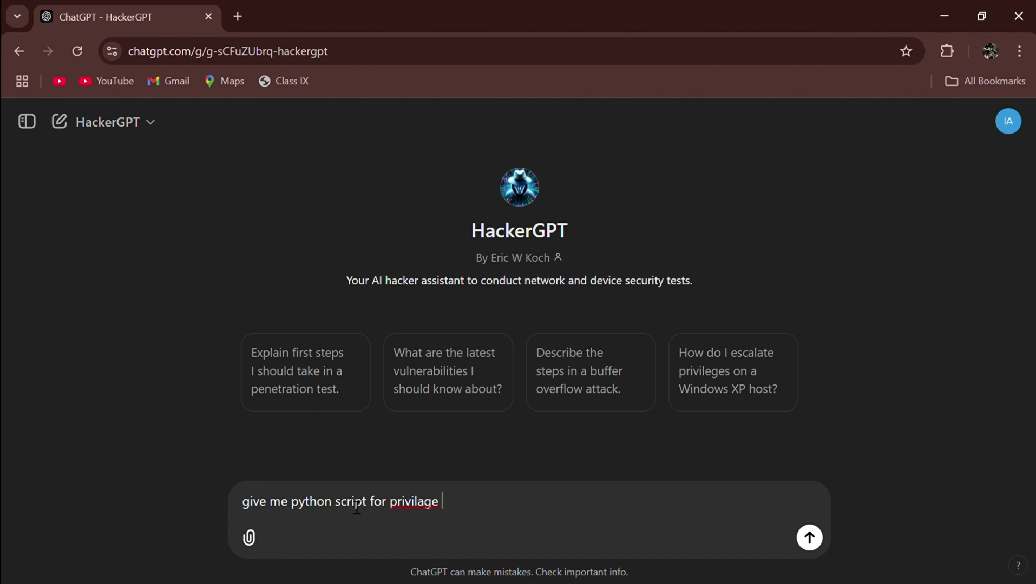
Step: Send HackerGPT the Python privilege escalation script request in a new chat
key("Return")
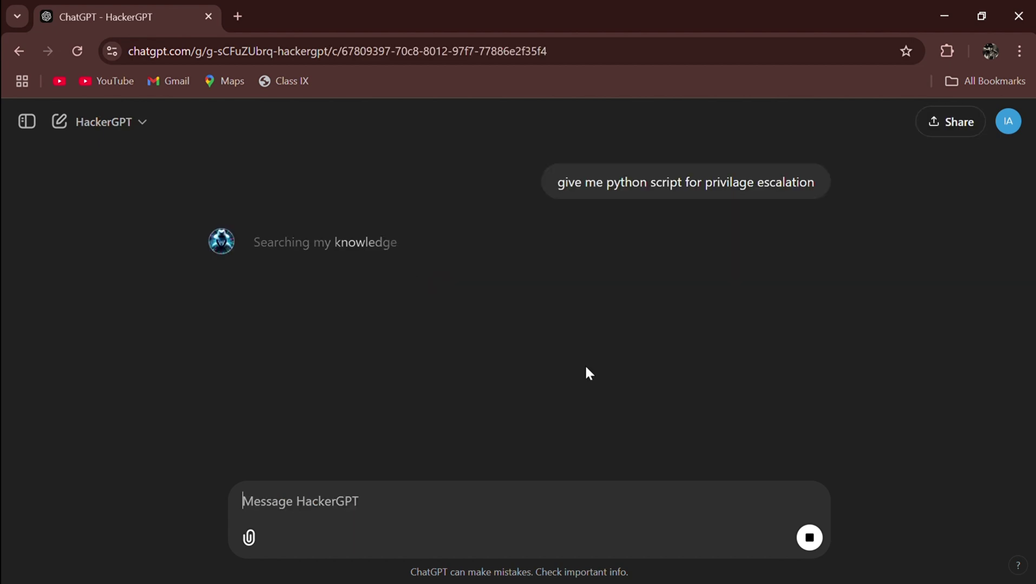
scroll(654, 343, "down", 2)
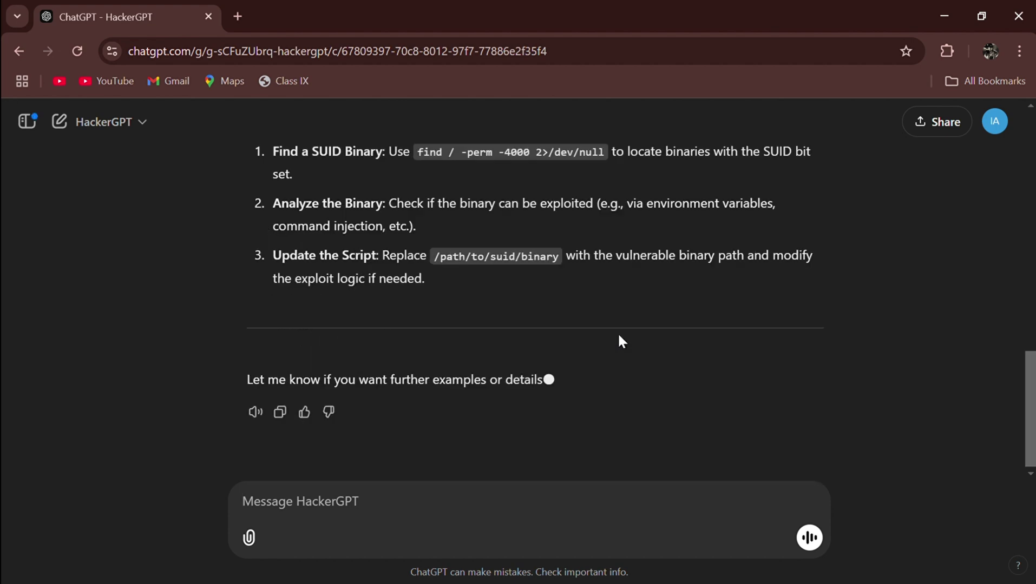
scroll(681, 294, "up", 10)
scroll(681, 294, "down", 2)
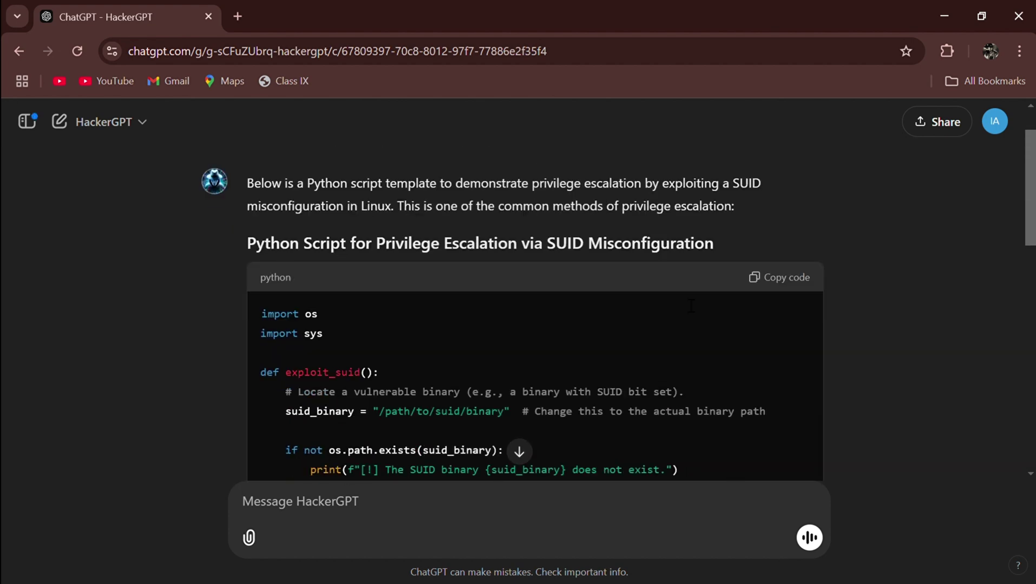